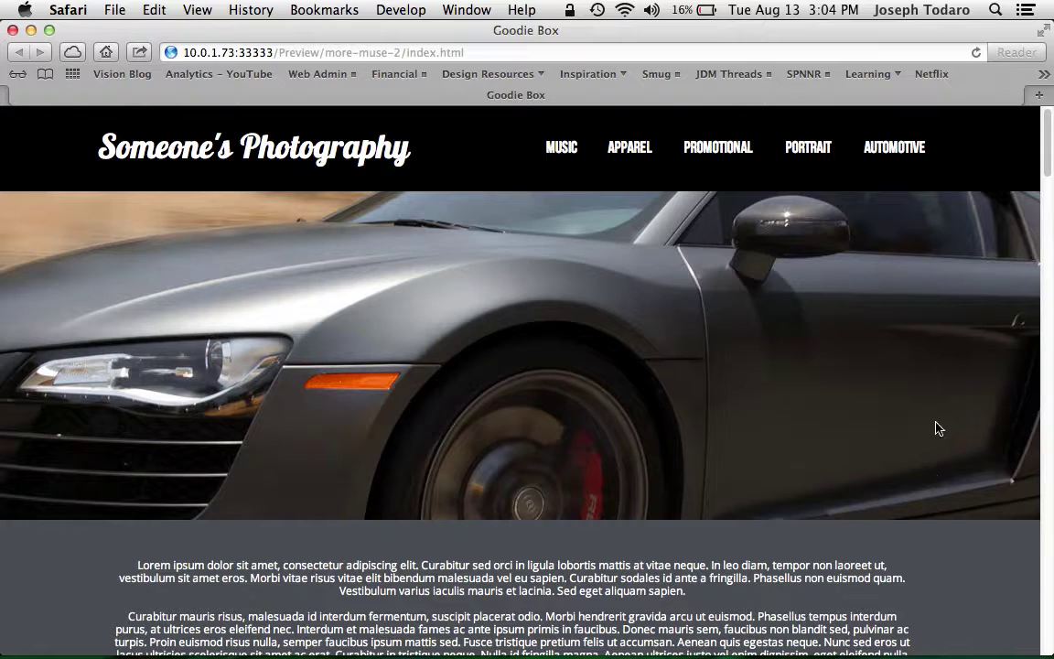
Step: Scroll the Safari preview to watch the photos pop out, then select the box image in Muse
scroll(938, 428, "down", 5)
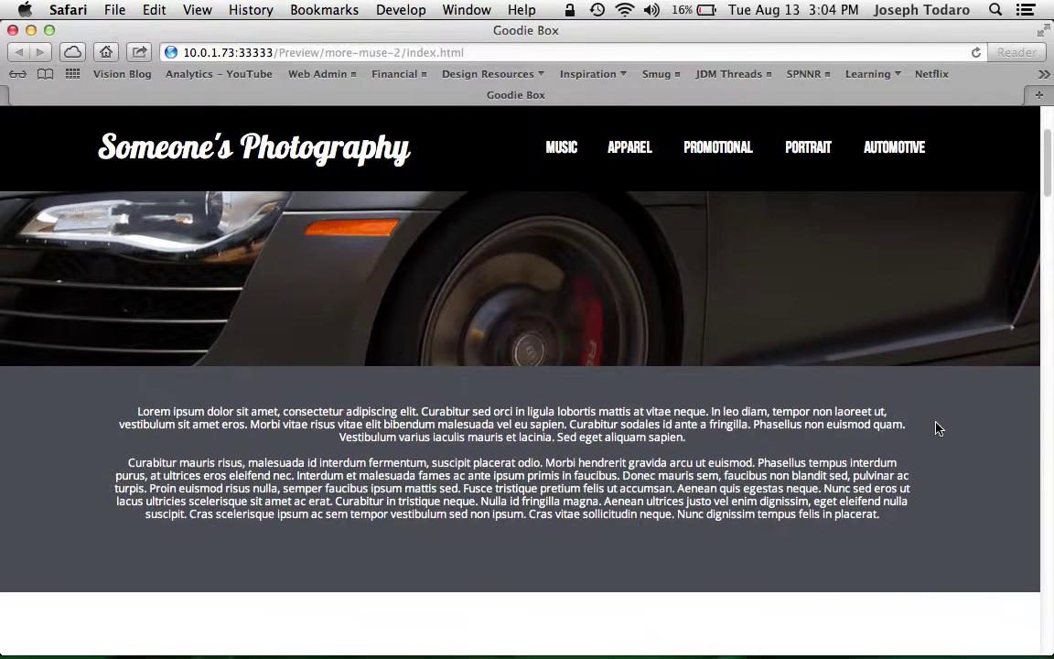
scroll(937, 428, "down", 3)
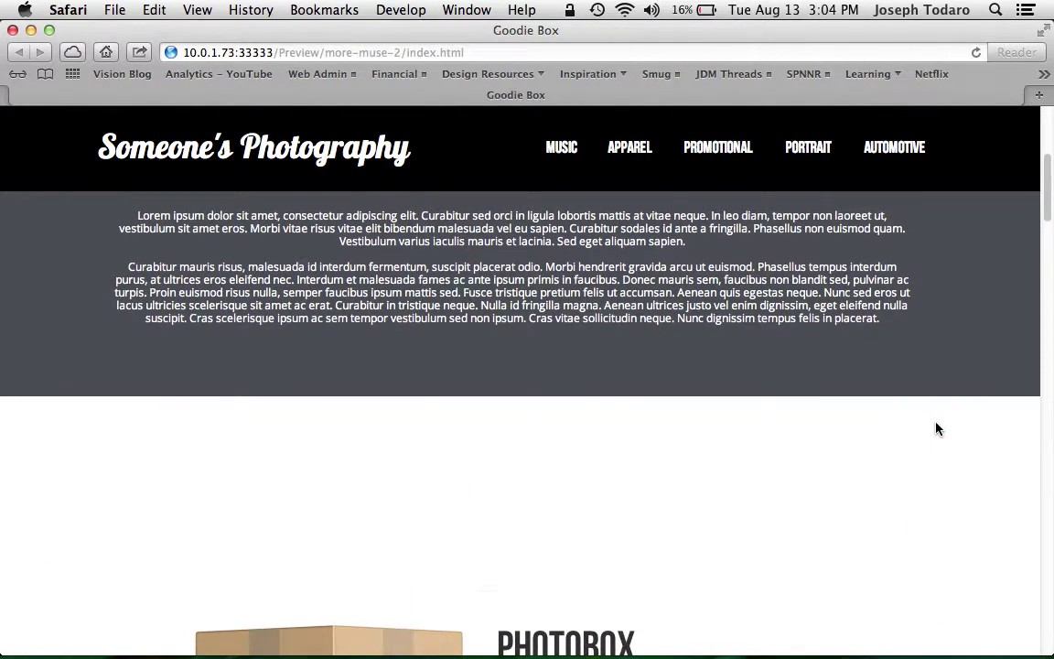
scroll(937, 427, "down", 3)
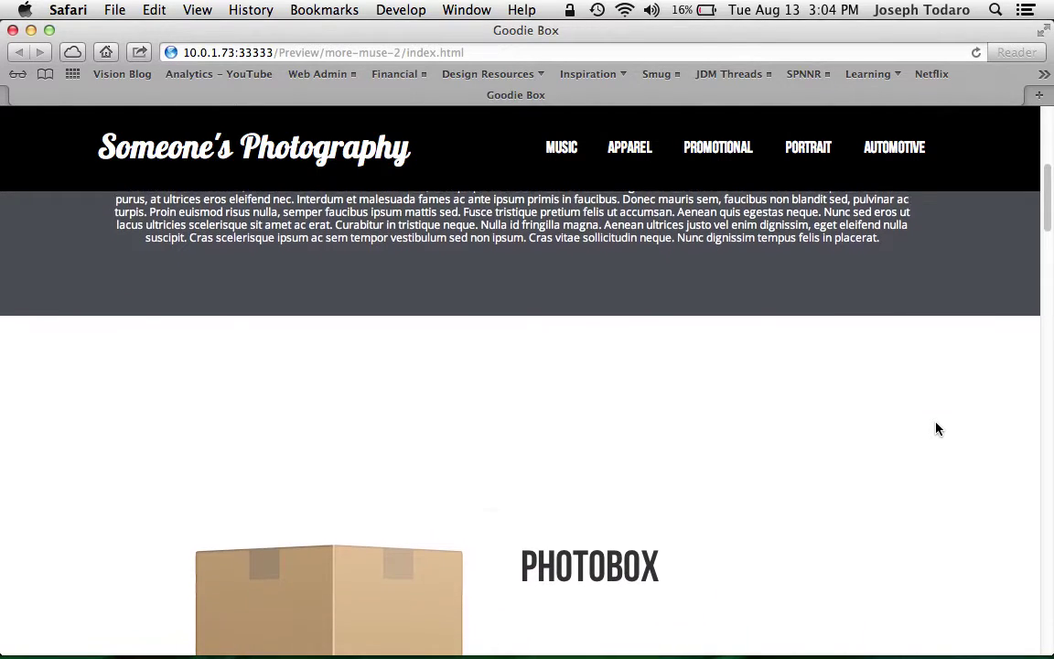
scroll(937, 427, "down", 4)
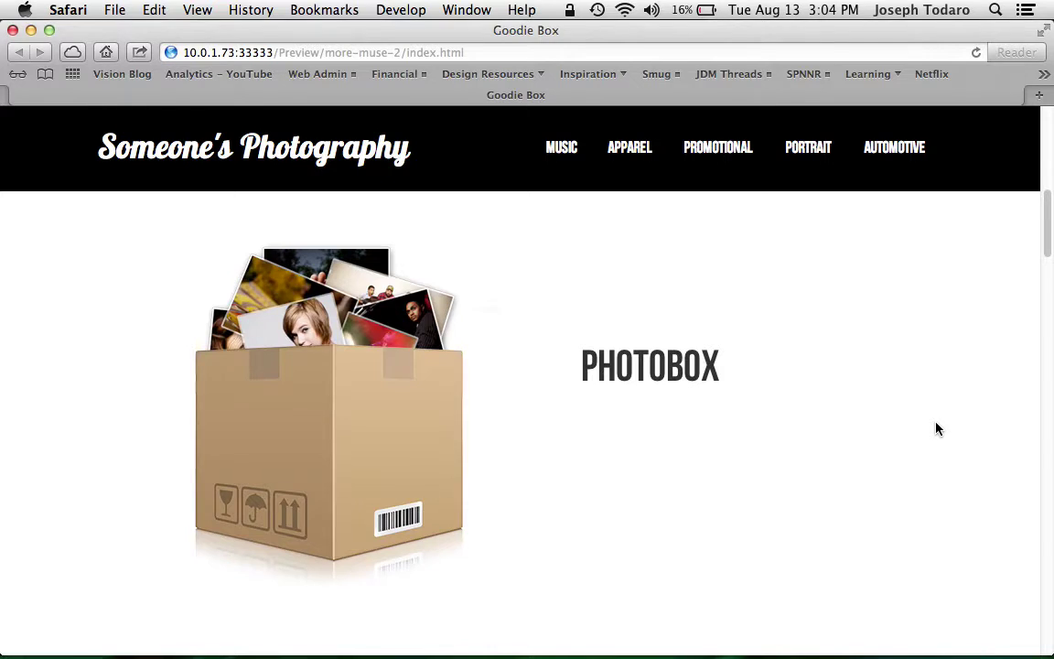
scroll(938, 428, "up", 4)
scroll(937, 427, "down", 4)
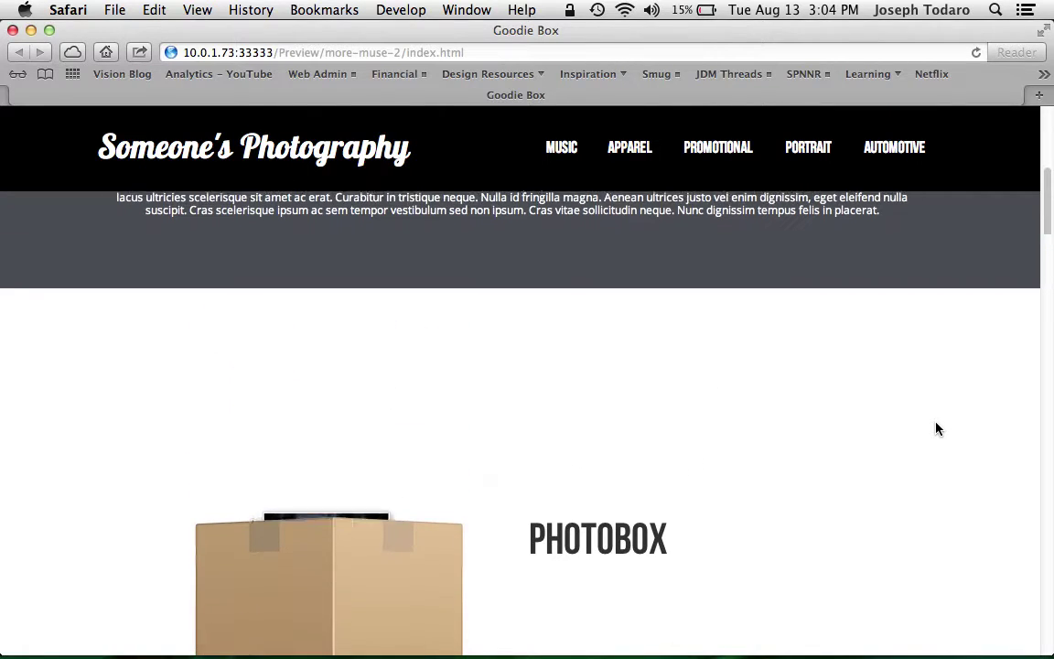
scroll(936, 428, "up", 2)
scroll(936, 428, "down", 5)
scroll(937, 428, "up", 5)
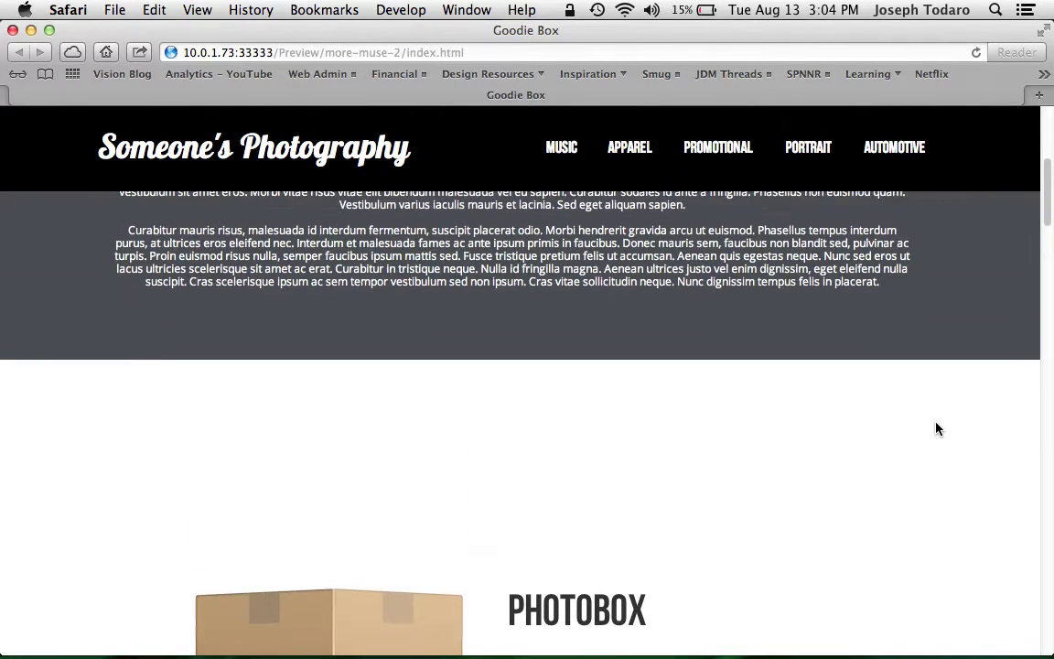
scroll(936, 428, "down", 5)
scroll(936, 429, "up", 5)
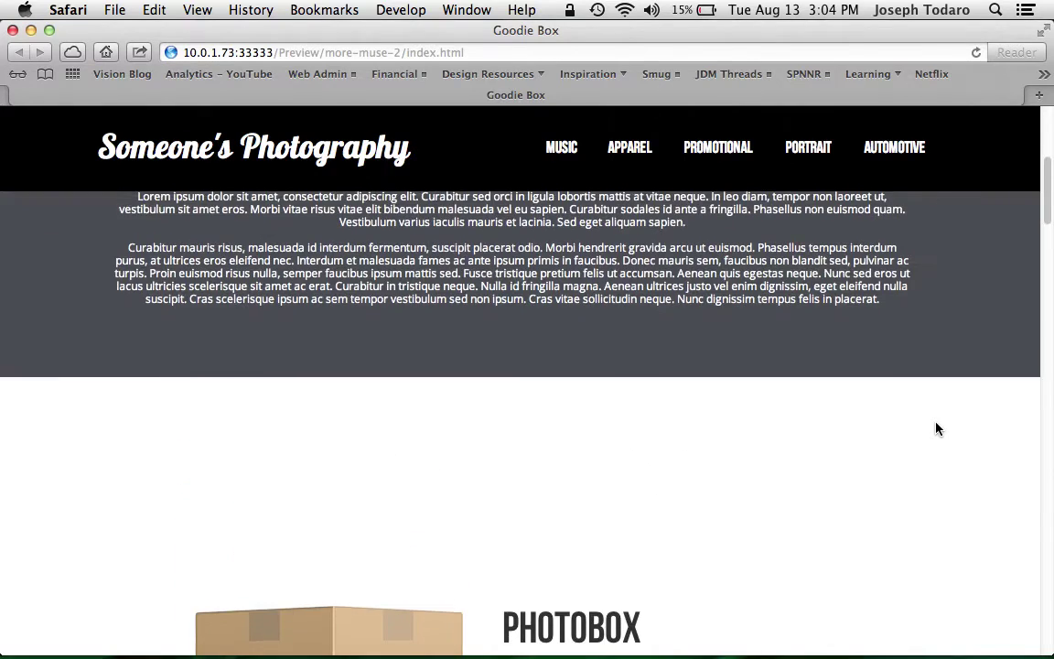
scroll(937, 429, "down", 5)
scroll(936, 428, "up", 5)
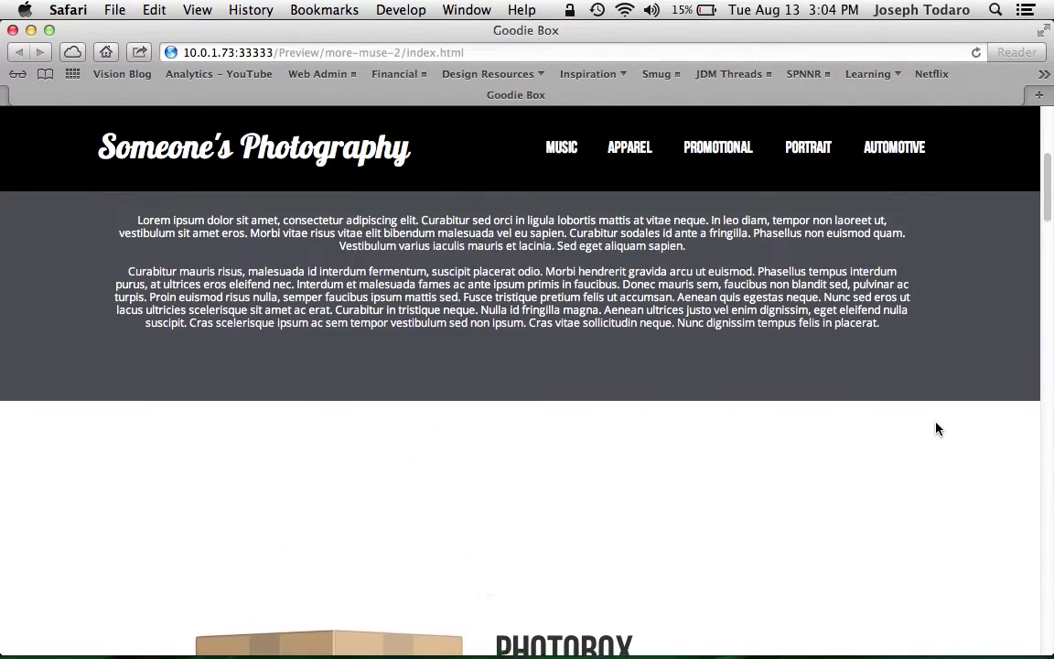
scroll(936, 429, "up", 2)
scroll(936, 429, "down", 3)
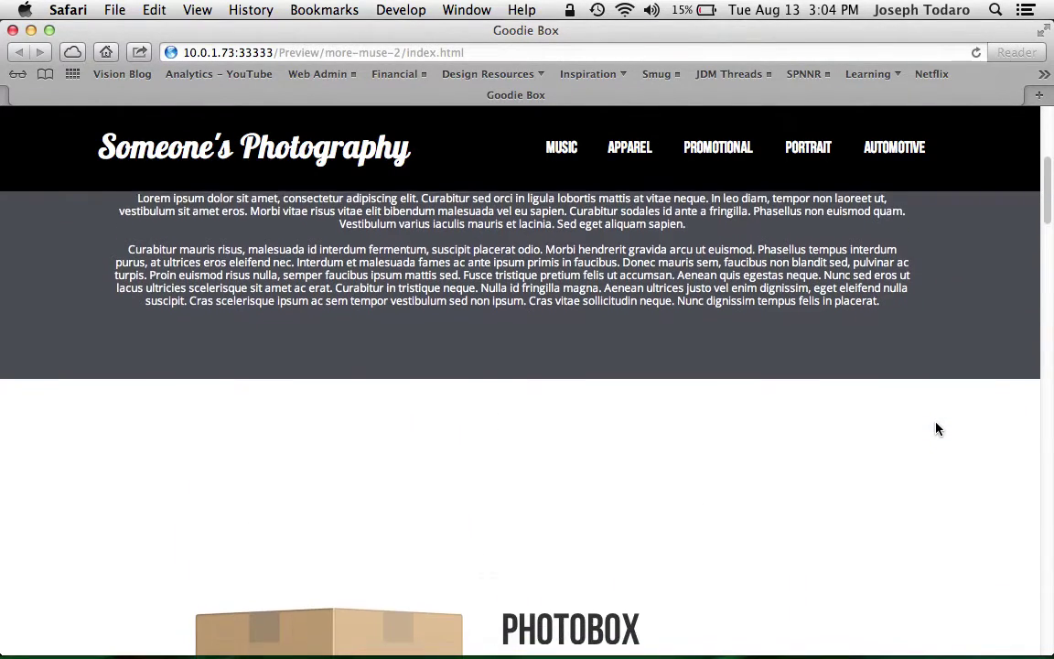
scroll(937, 428, "down", 3)
scroll(937, 429, "up", 2)
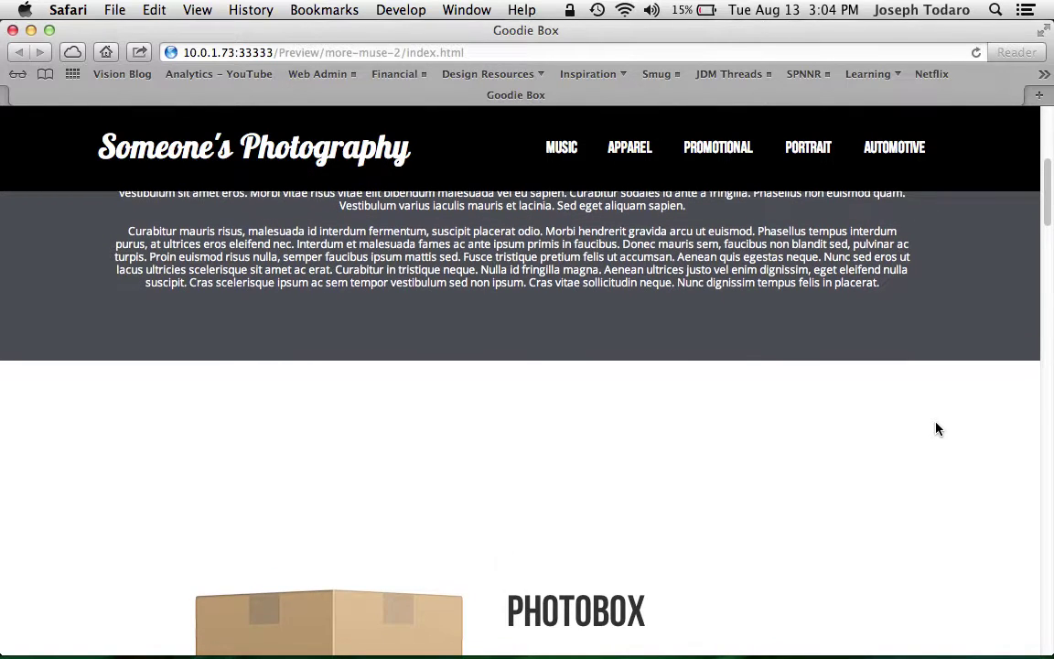
scroll(937, 429, "down", 4)
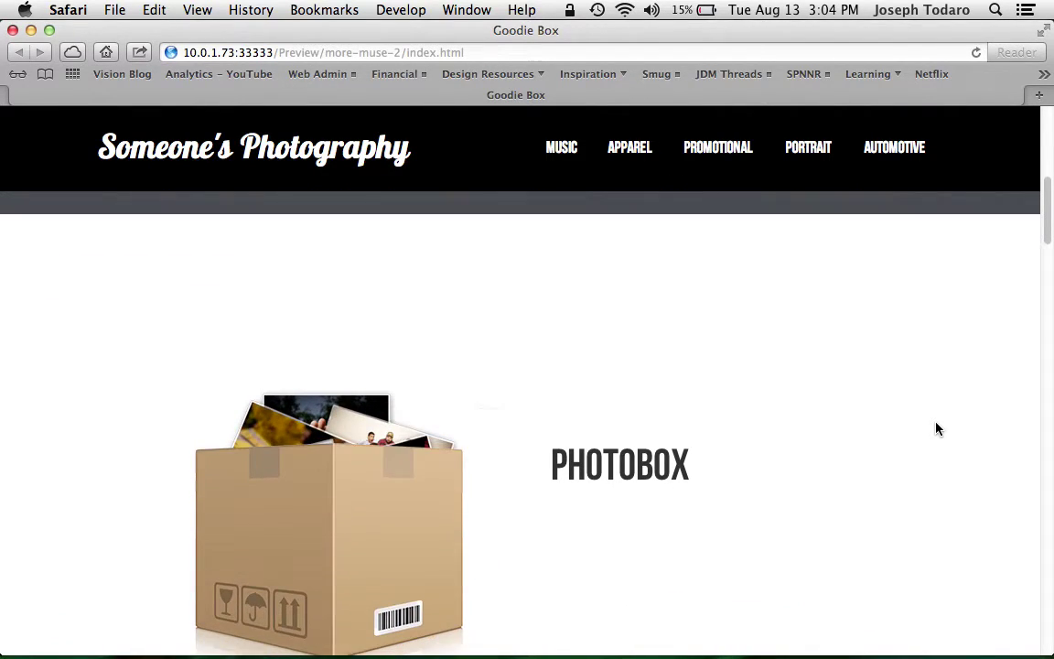
scroll(937, 428, "down", 4)
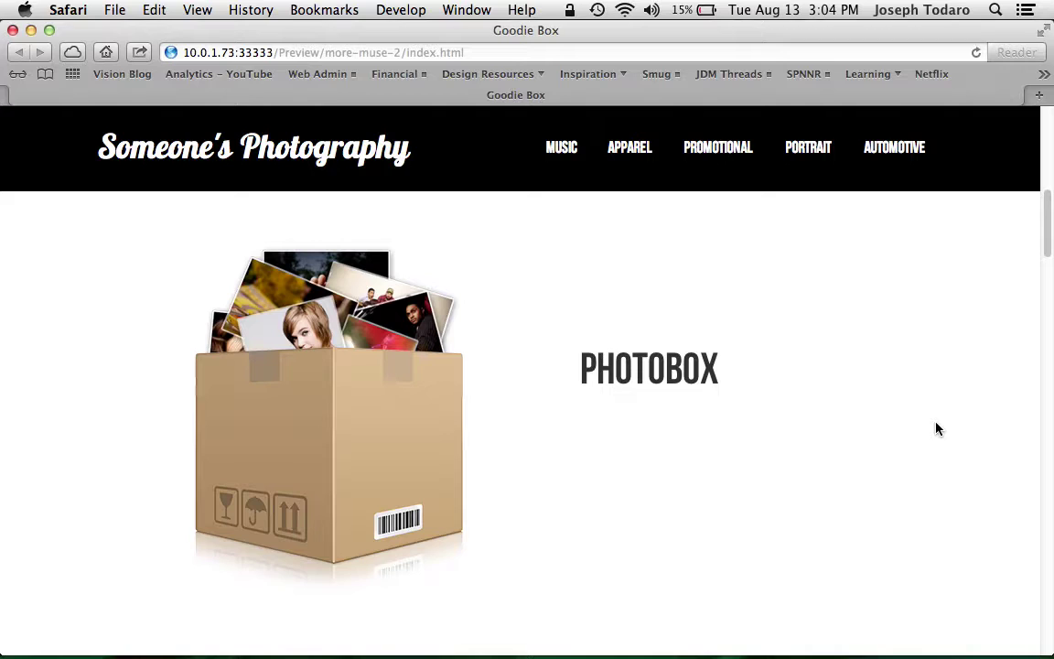
scroll(936, 428, "down", 2)
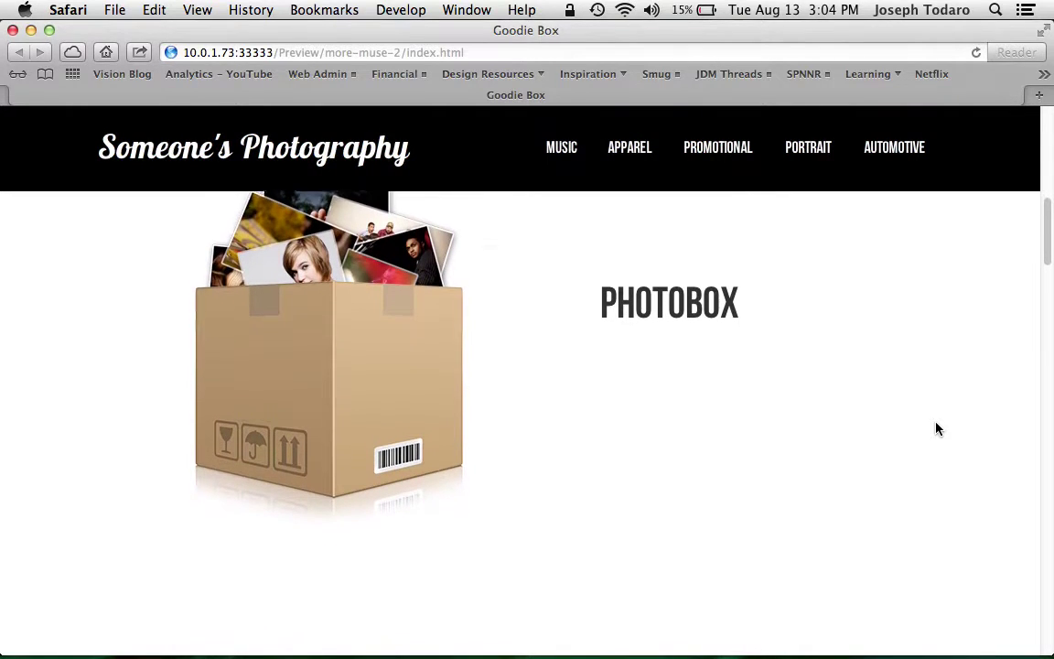
scroll(936, 428, "down", 2)
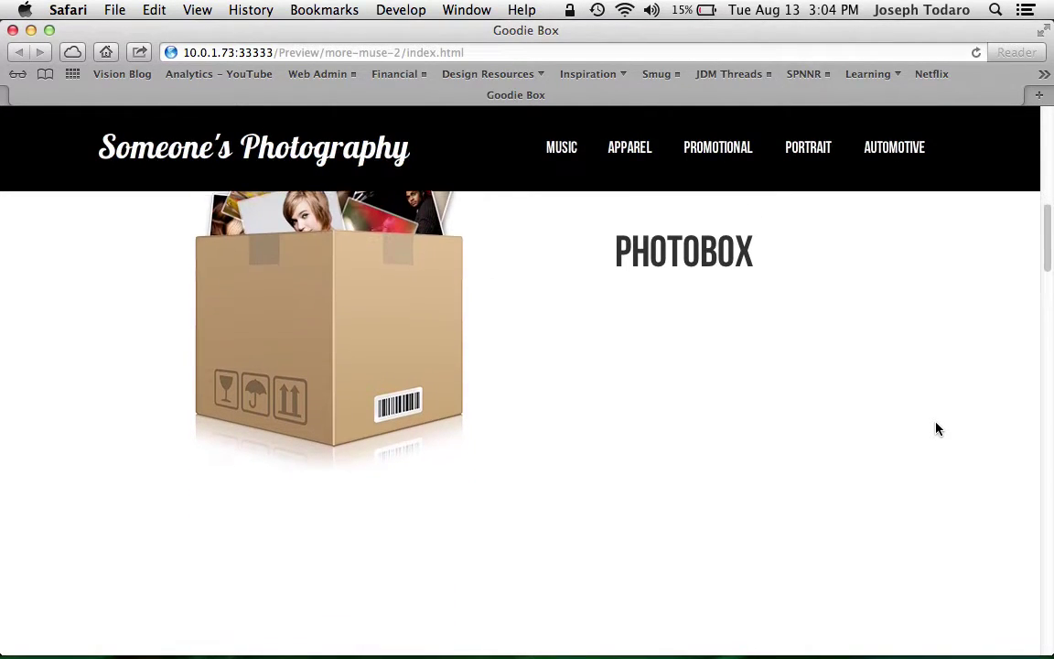
scroll(938, 429, "up", 8)
scroll(938, 428, "down", 6)
scroll(938, 428, "up", 10)
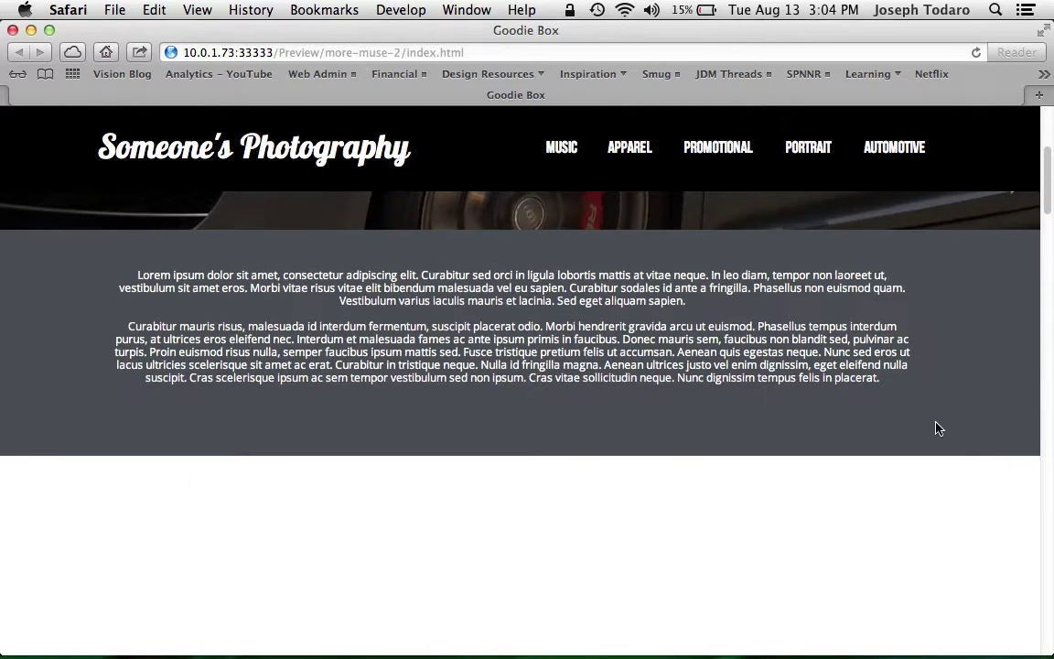
key("super+Tab")
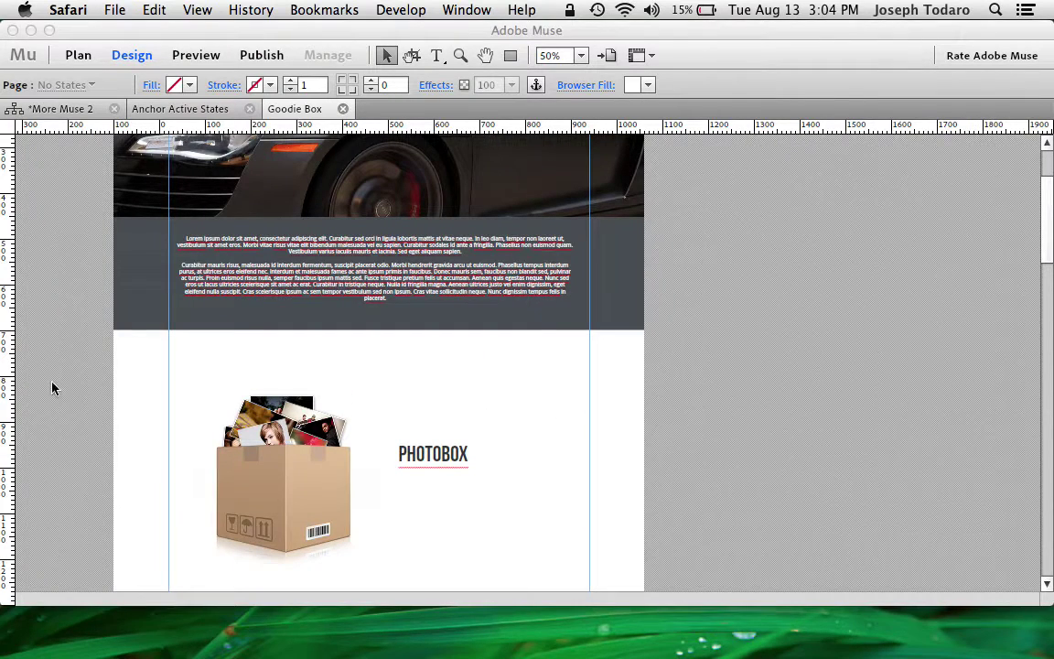
left_click(270, 435)
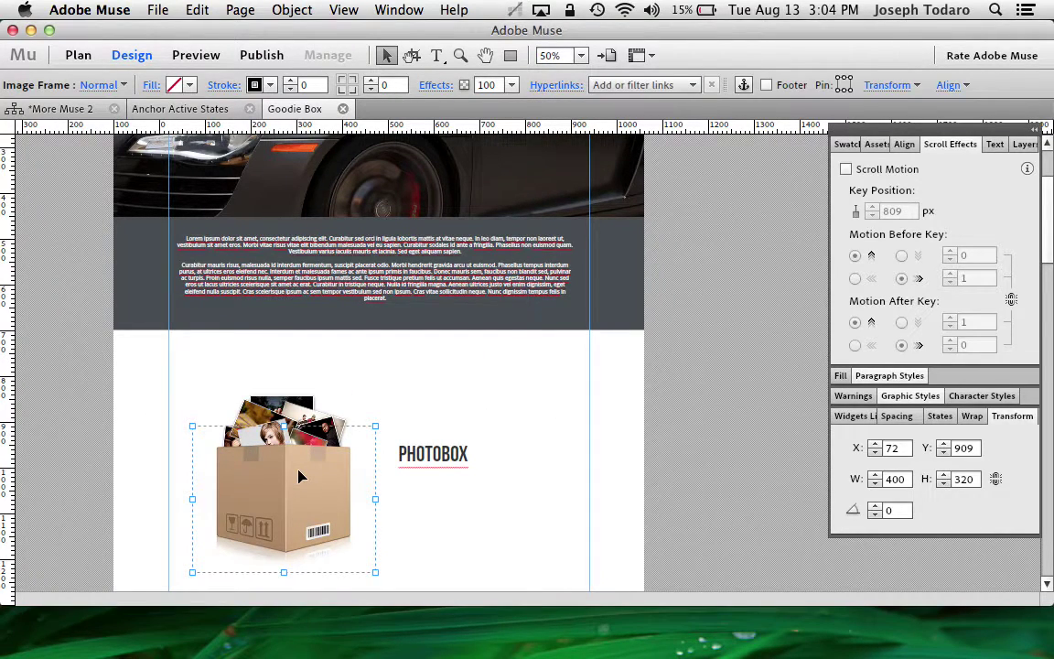
Step: Quick Look box small.png (400×320) in the Images folder
key("ctrl+Up")
left_click(908, 182)
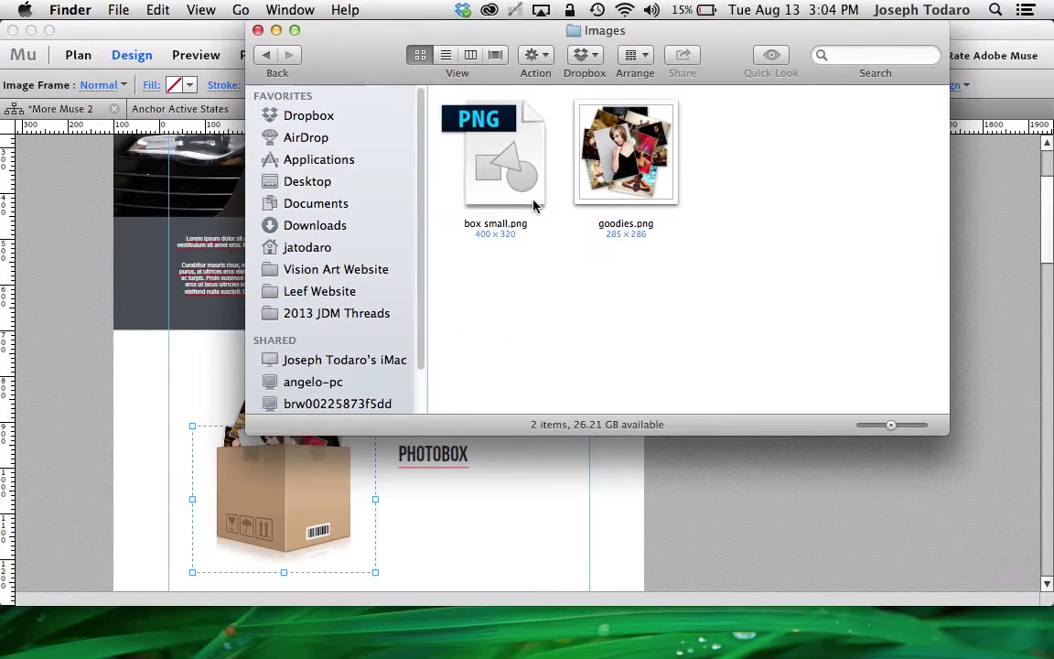
left_click(531, 200)
key("space")
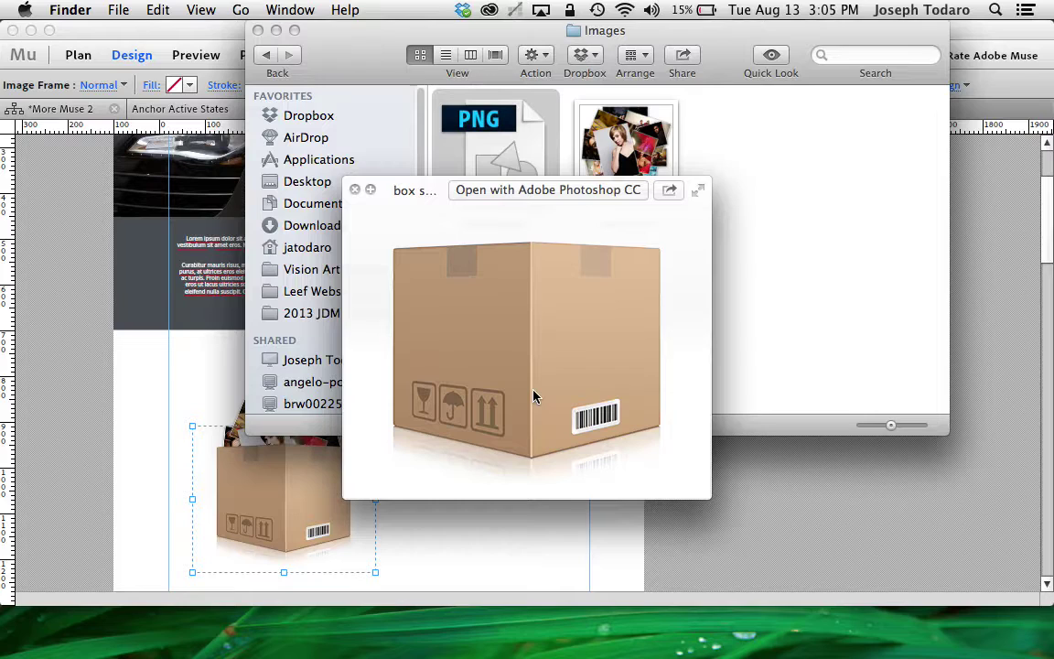
key("space")
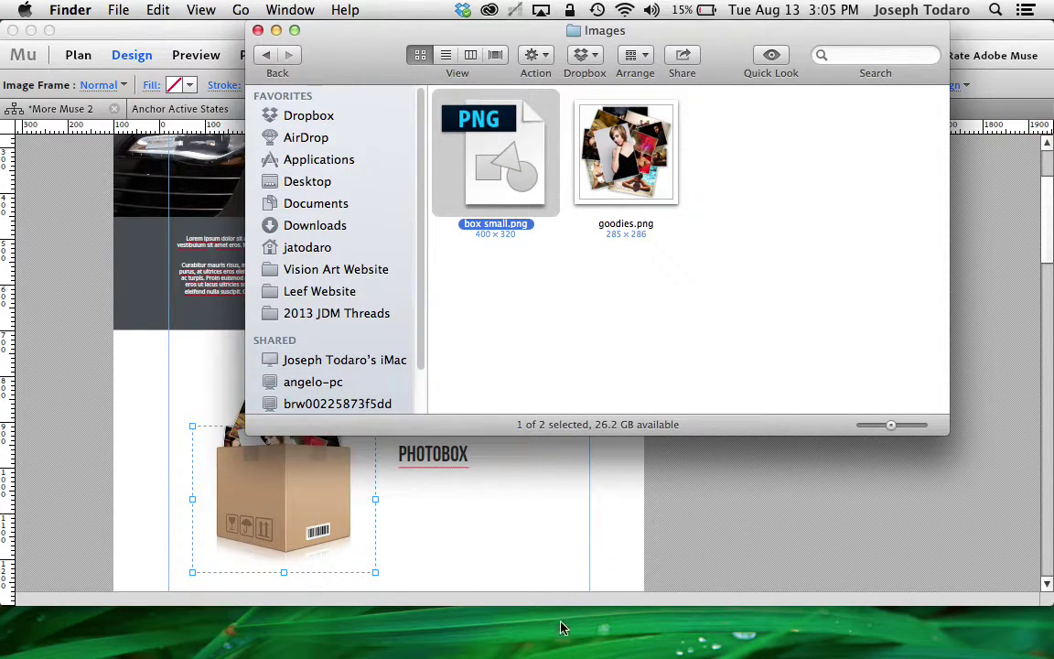
Step: Quick Look the goodies.png photo collage (285×286) to check it
left_click(631, 135)
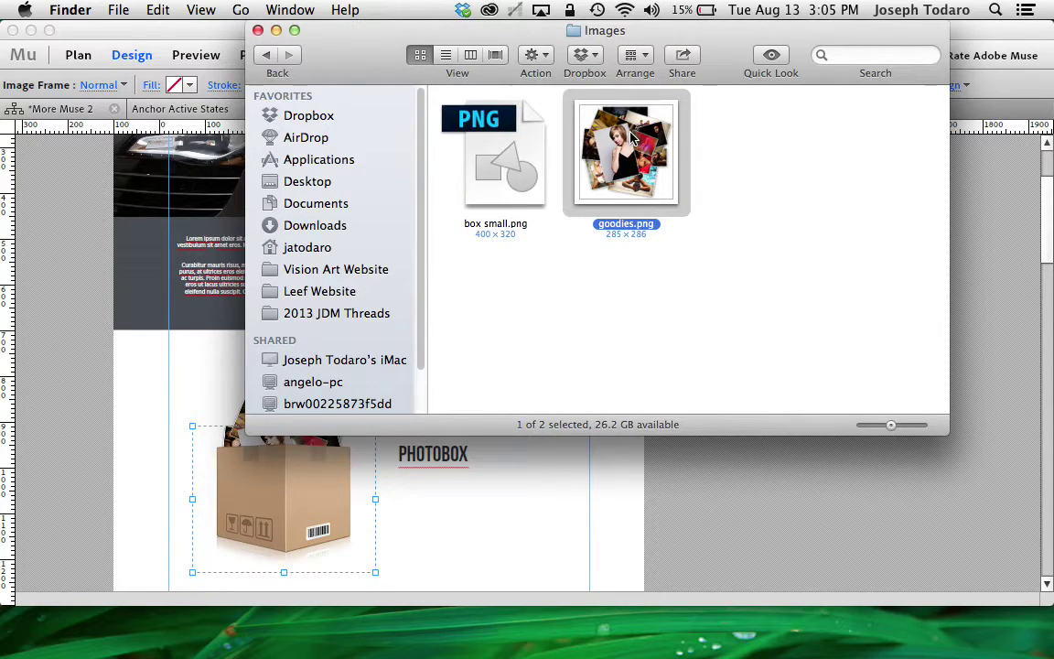
key("space")
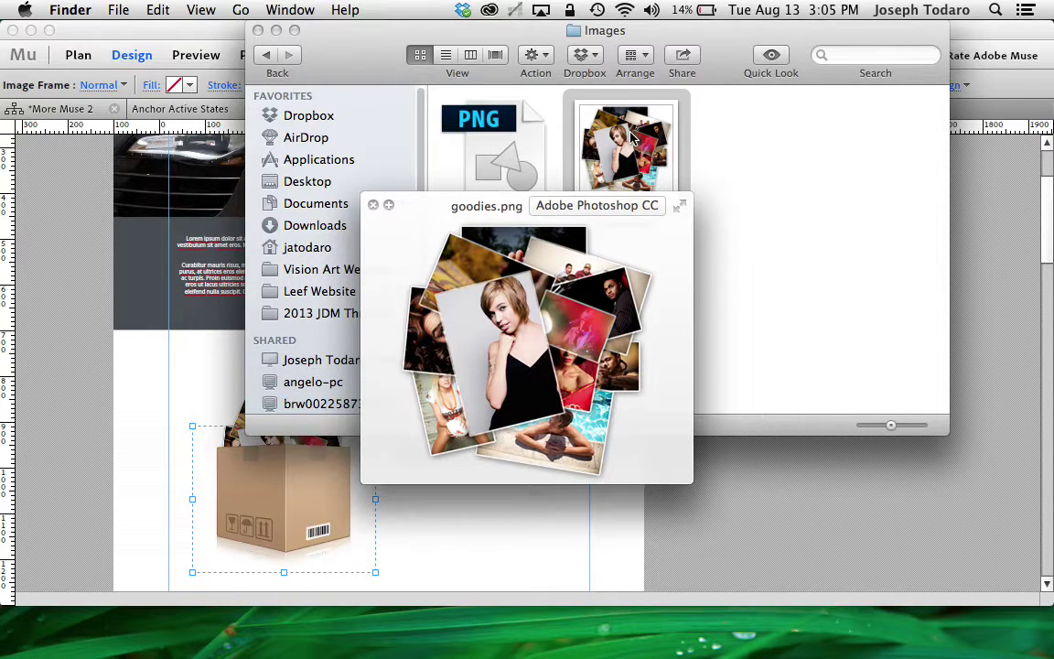
key("space")
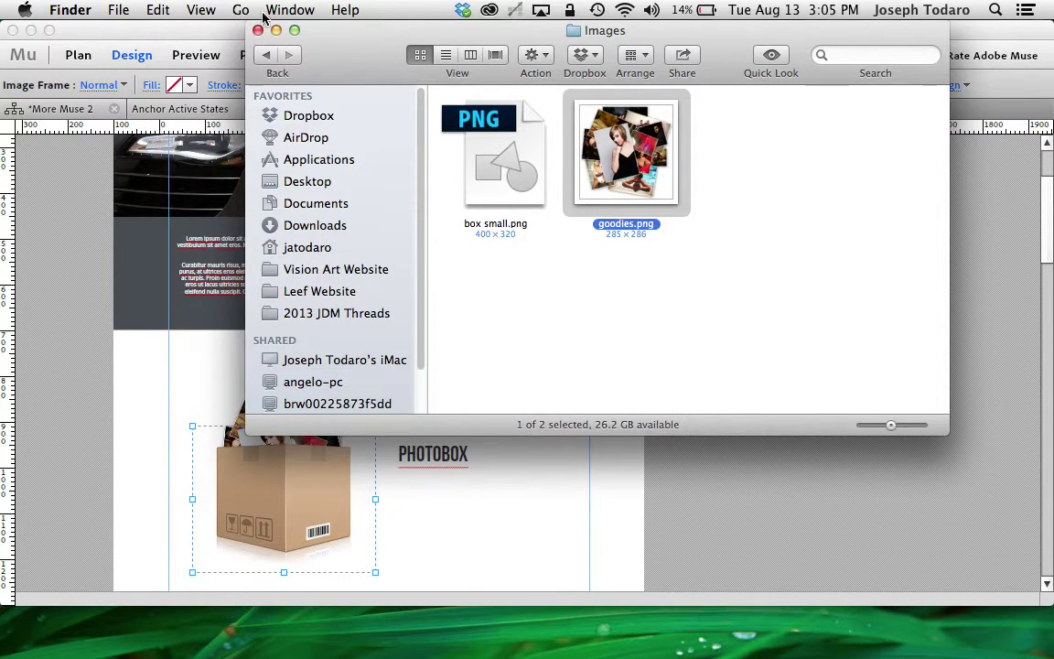
Step: Back in Muse, select the photo collage inside the cardboard box
left_click(258, 31)
left_click(287, 382)
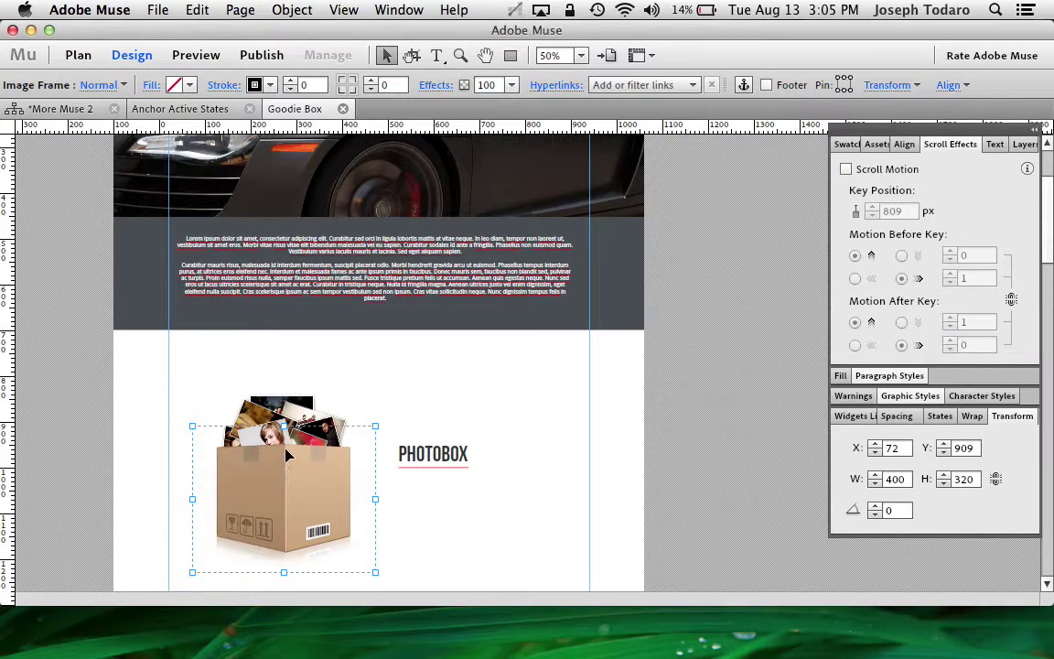
double_click(261, 407)
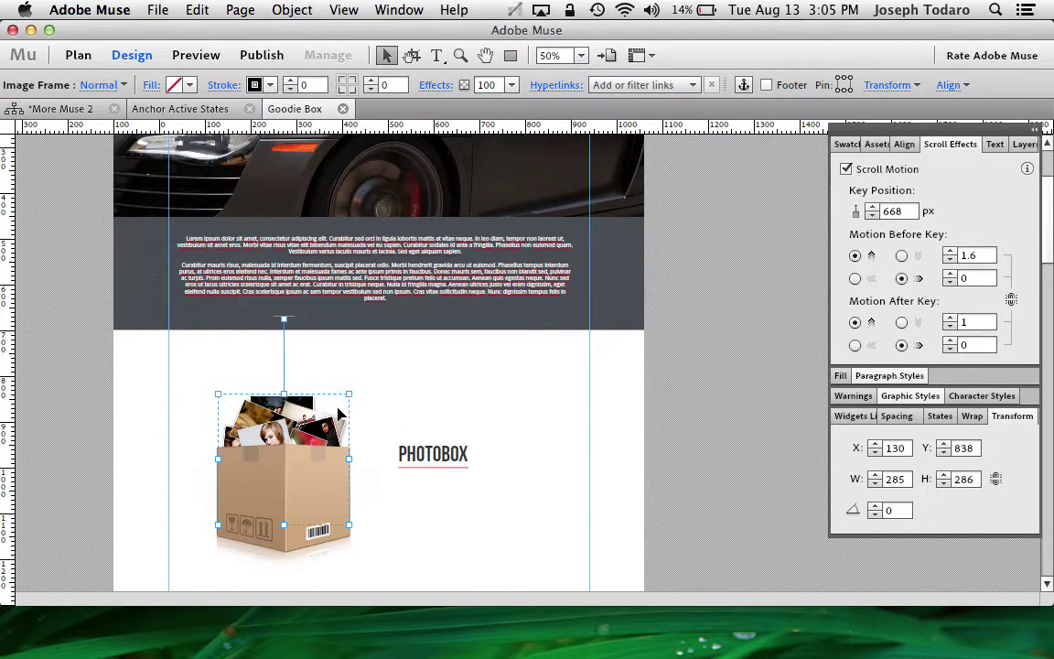
left_click(295, 451)
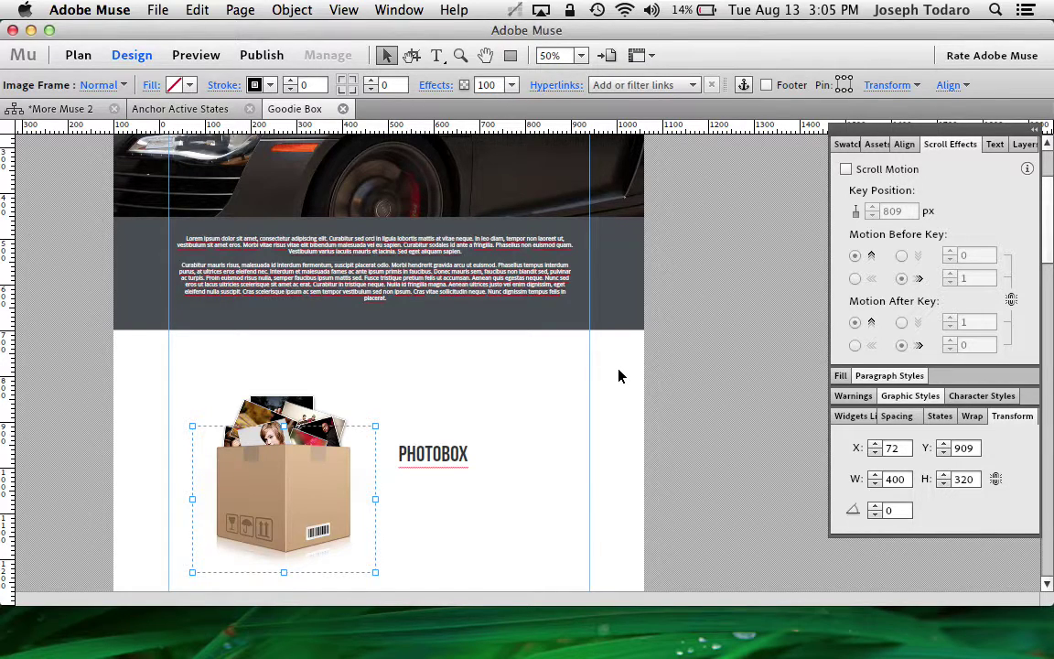
left_click(299, 409)
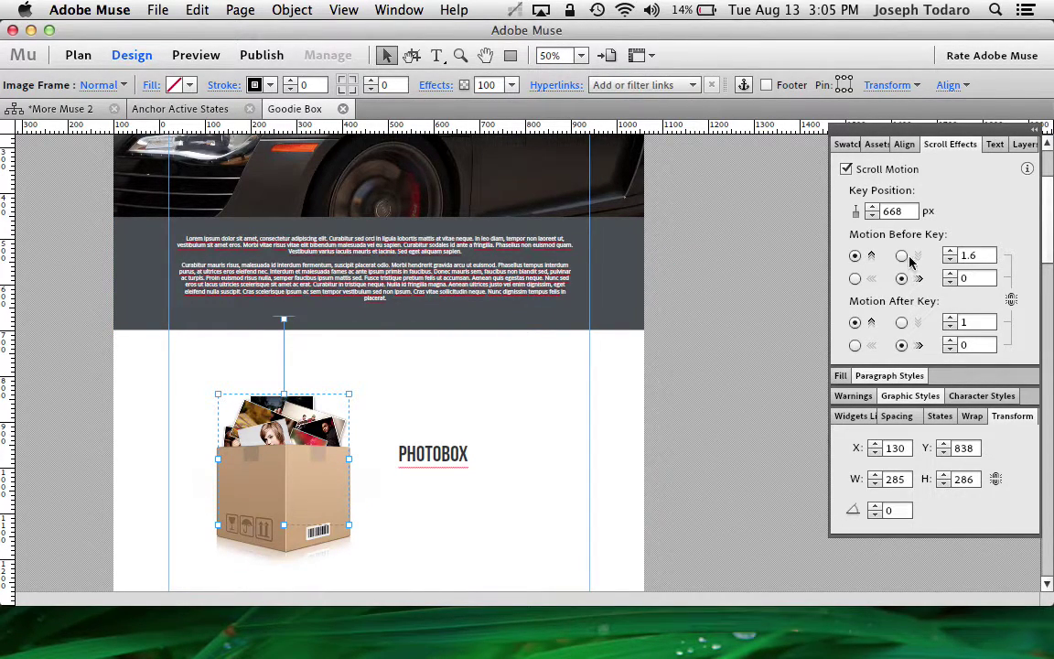
Step: Give the collage Scroll Motion of 1.6 up before the key position and 1 after
mouse_move(985, 260)
left_click(982, 323)
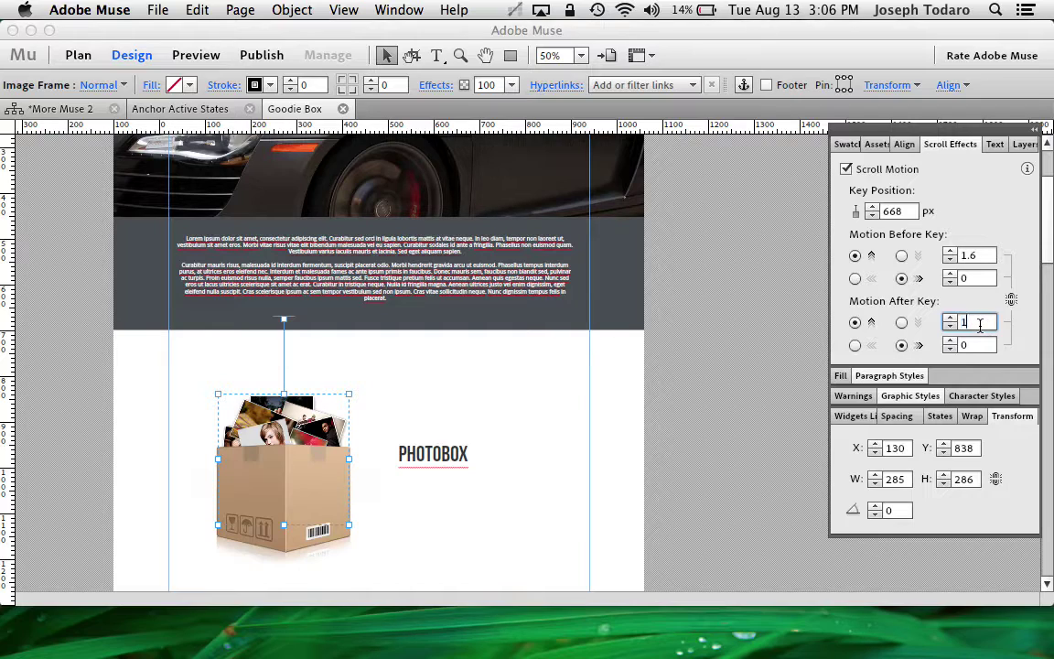
key("Return")
Step: Settle the photos' scroll key position at 669 px and preview the page in the browser
left_click_drag(285, 318, 284, 377)
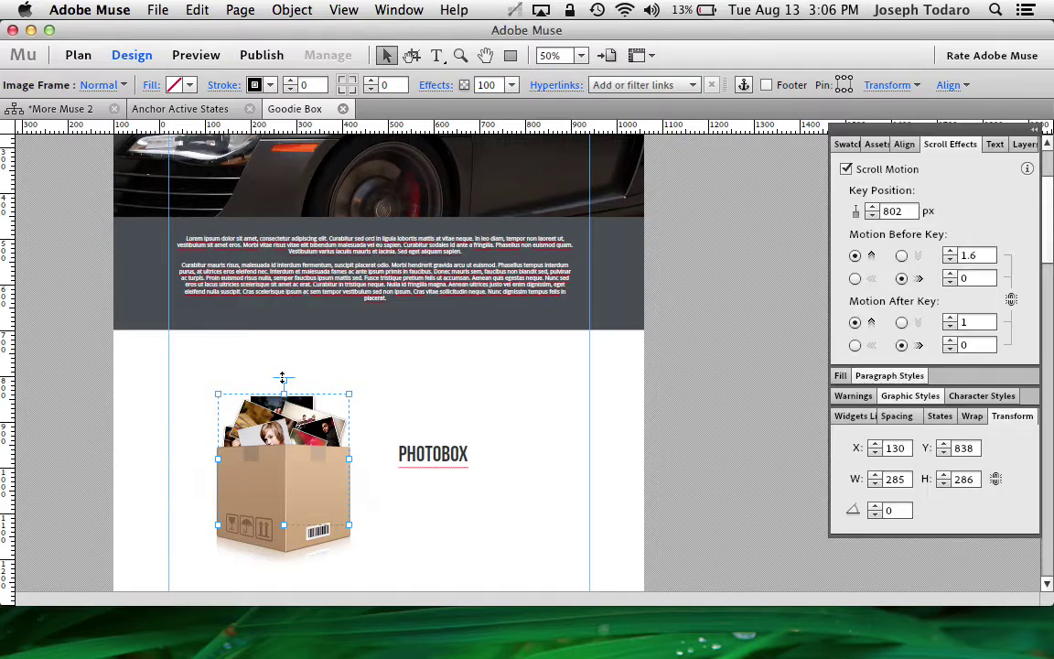
left_click_drag(283, 377, 290, 317)
left_click(496, 363)
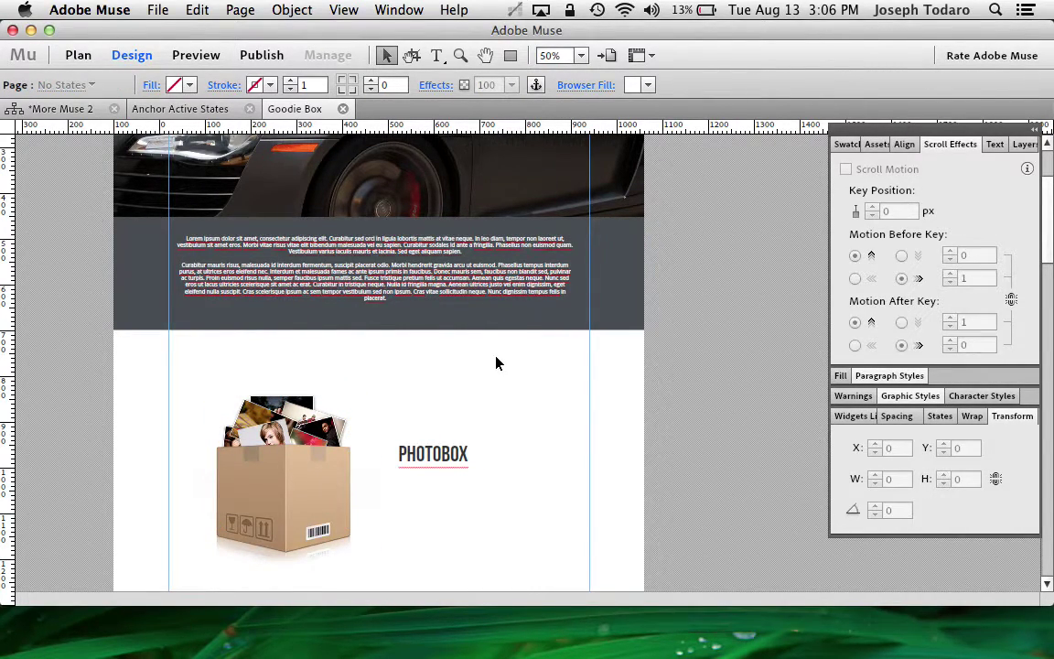
key("super+shift+e")
Step: Close the preview and move the photos' key position down to about 776 px
scroll(746, 335, "down", 10)
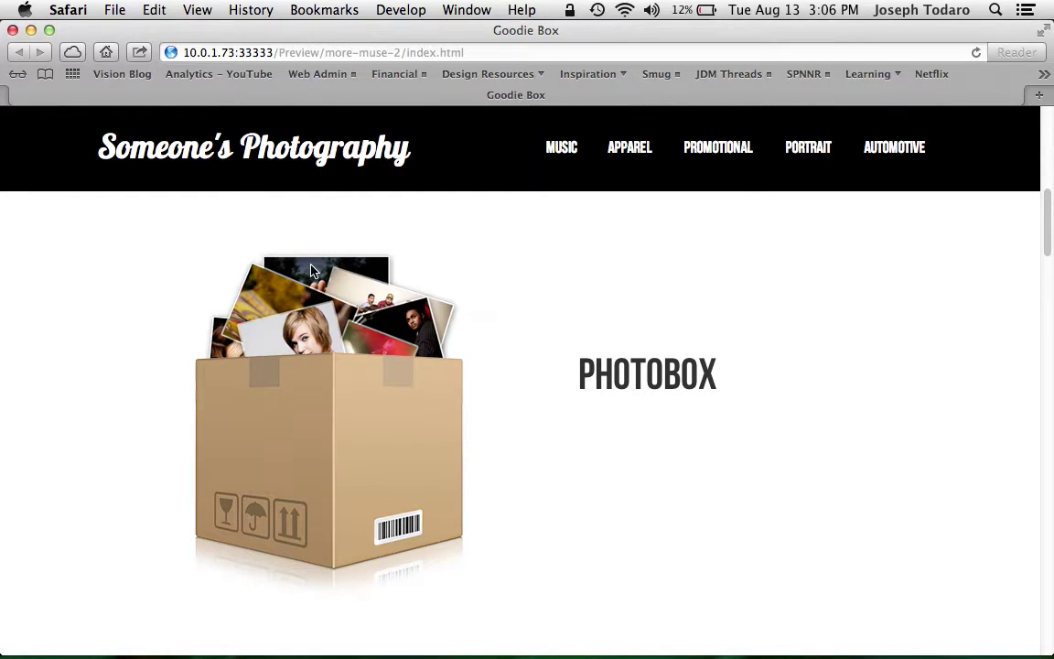
key("super+w")
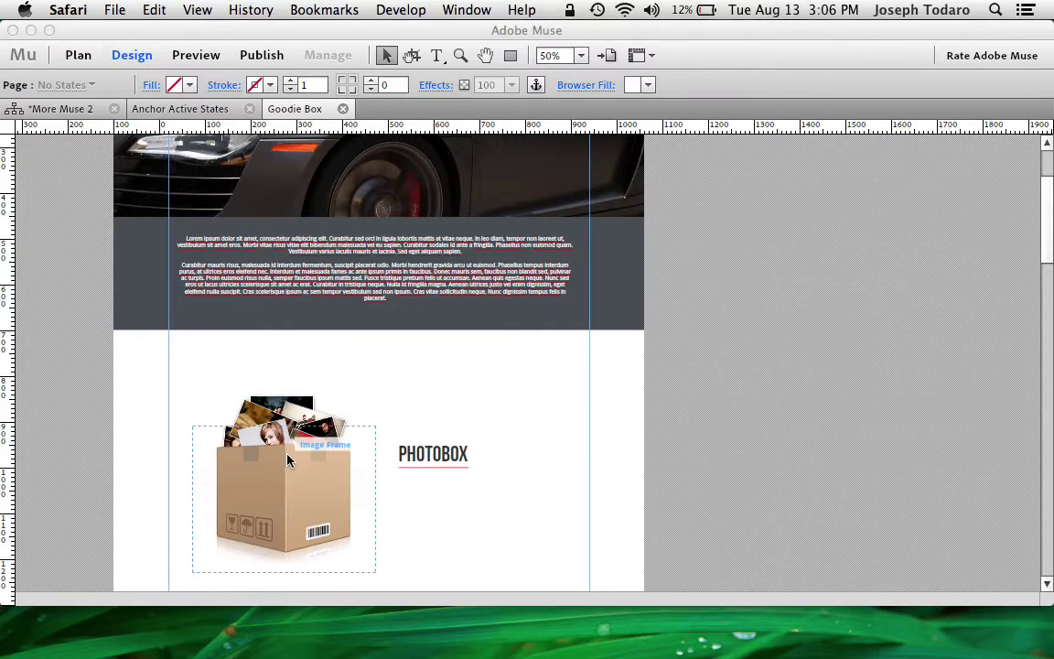
left_click(296, 400)
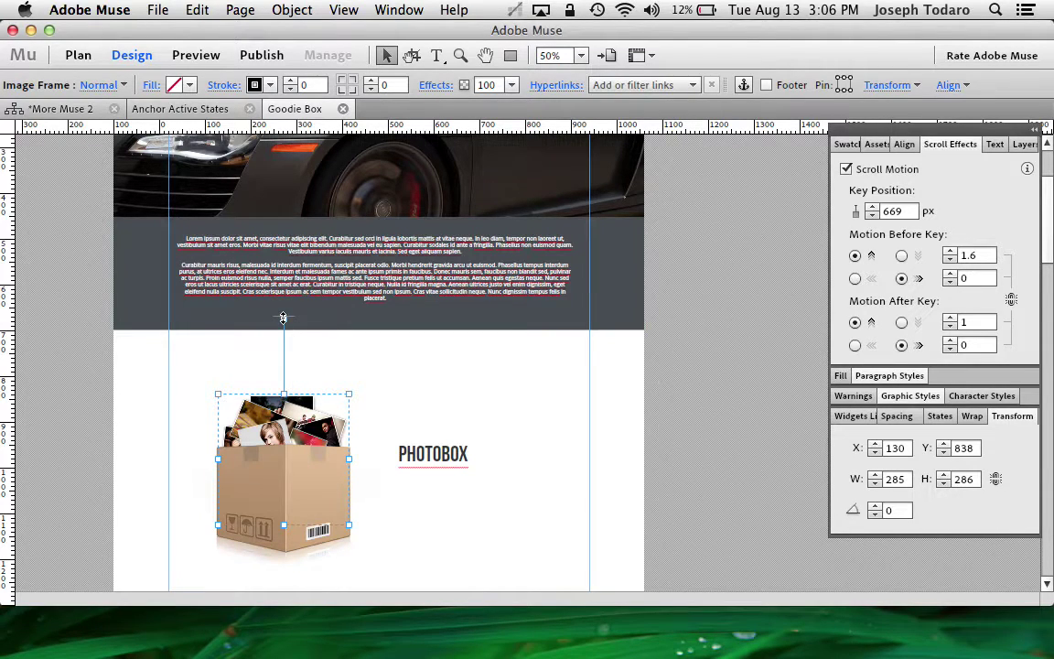
left_click_drag(284, 318, 283, 408)
left_click(519, 406)
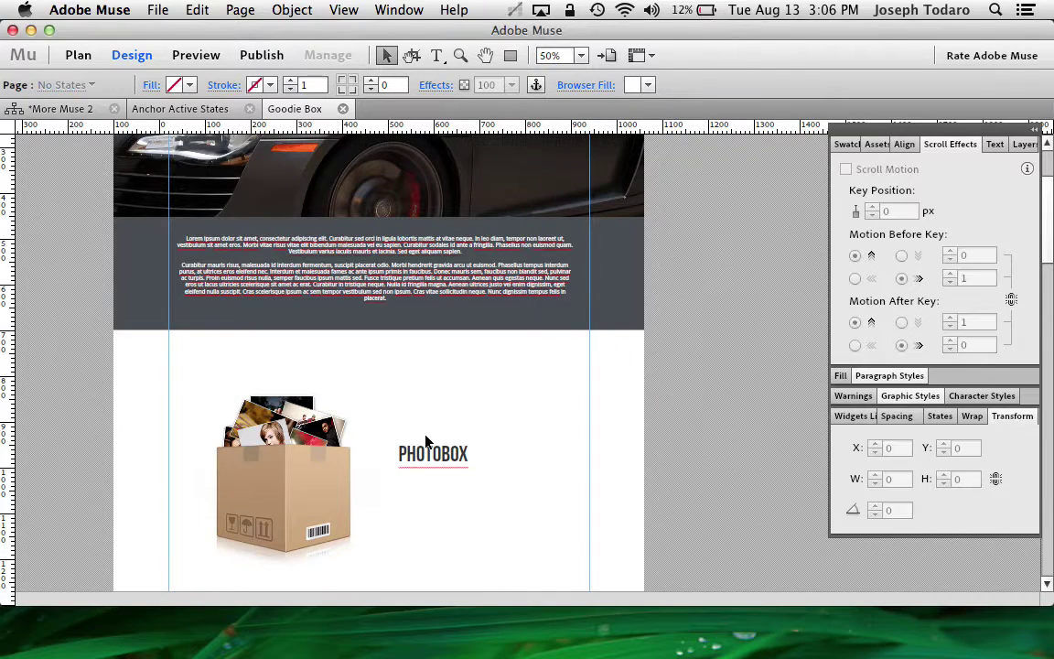
Step: Preview the page in Safari and scroll past the PHOTOBOX section to watch the photos rise
key("super+shift+e")
scroll(596, 348, "down", 5)
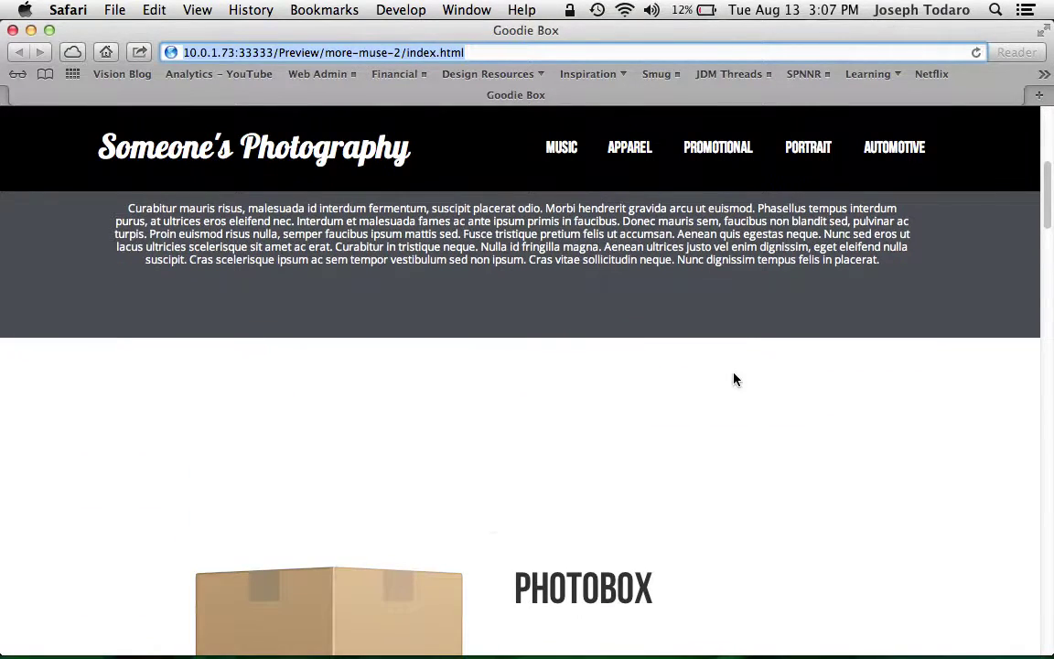
scroll(735, 378, "down", 5)
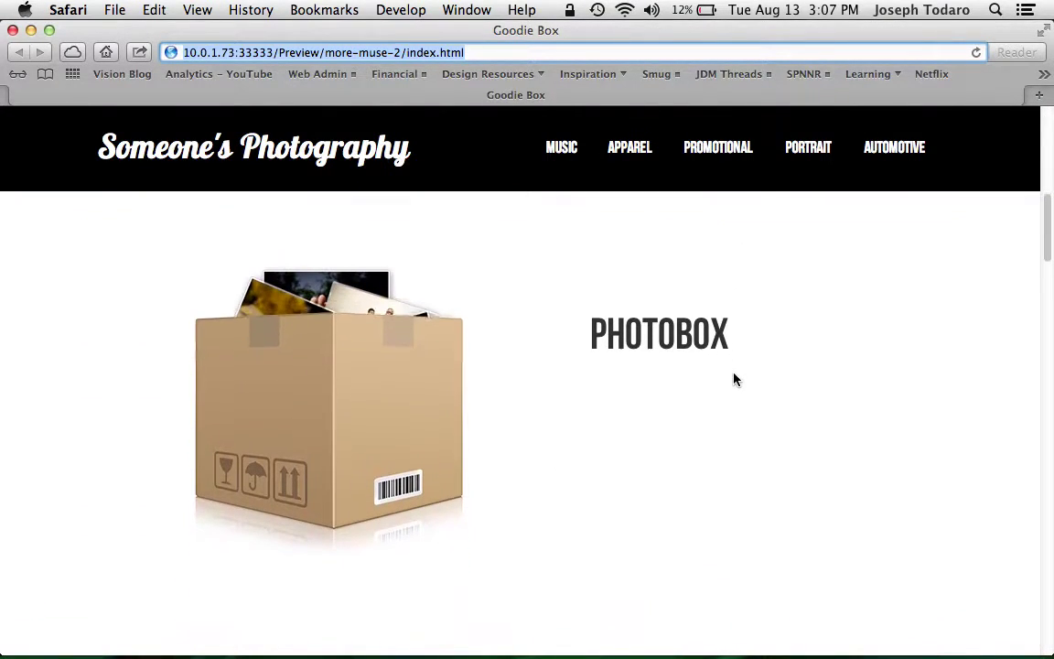
scroll(735, 378, "down", 4)
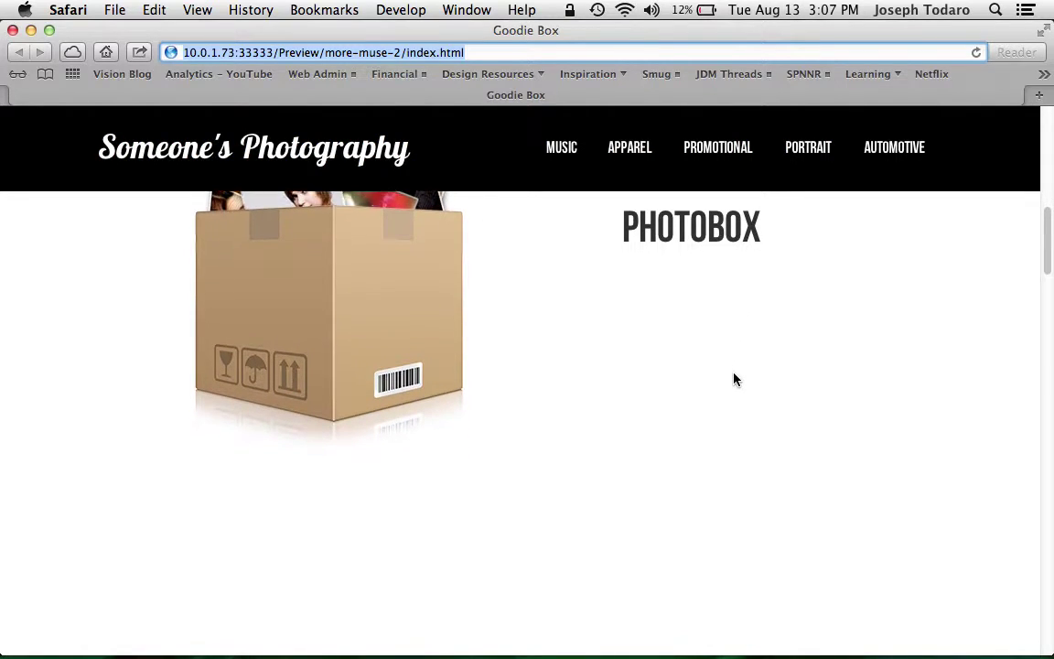
scroll(735, 379, "up", 4)
scroll(735, 379, "down", 2)
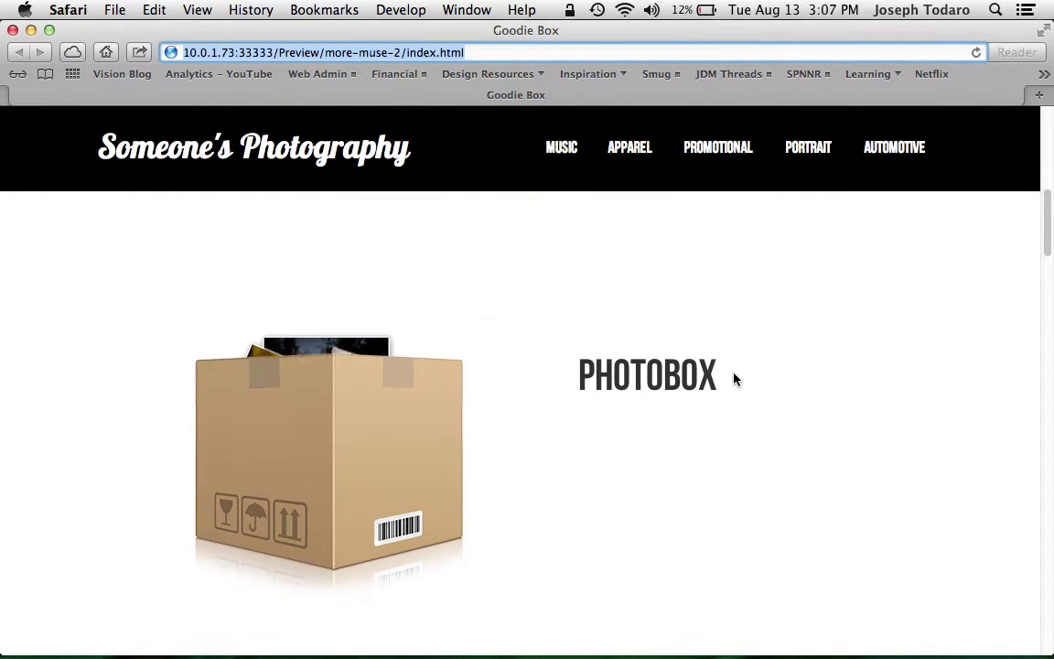
scroll(735, 379, "up", 1)
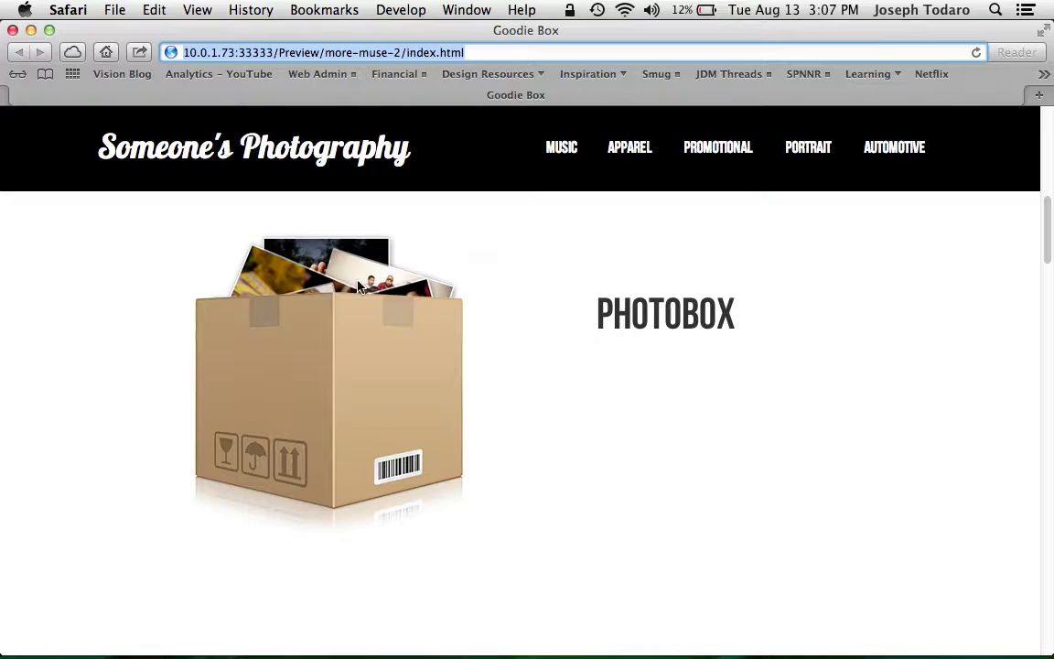
scroll(608, 395, "down", 3)
scroll(609, 395, "up", 3)
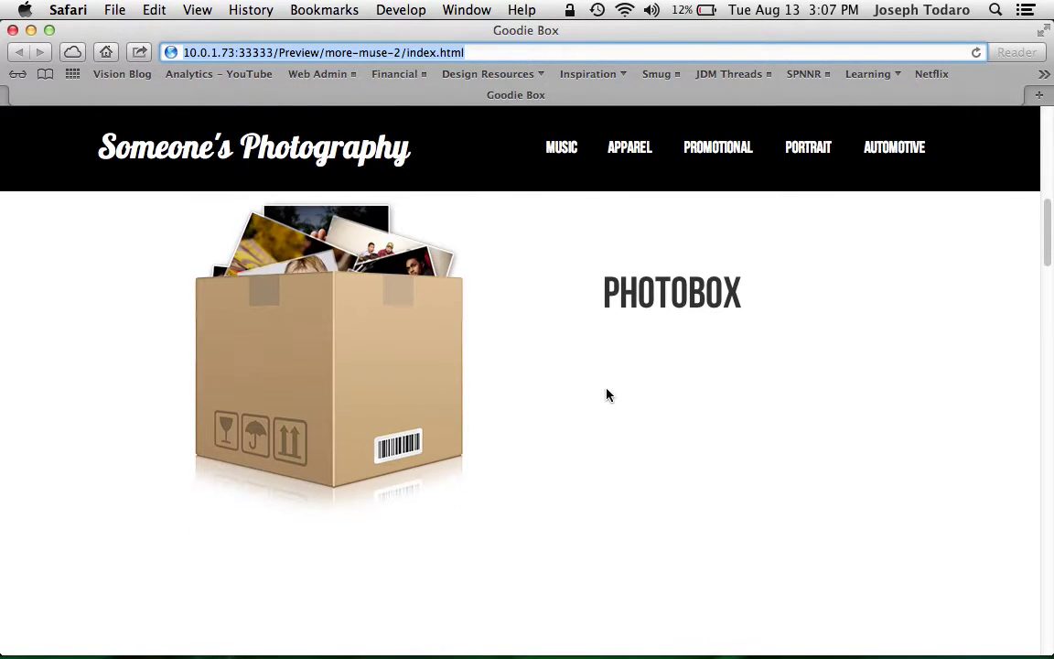
Step: Raise the photo collage's key position to 638 px and reselect it to verify
key("super+w")
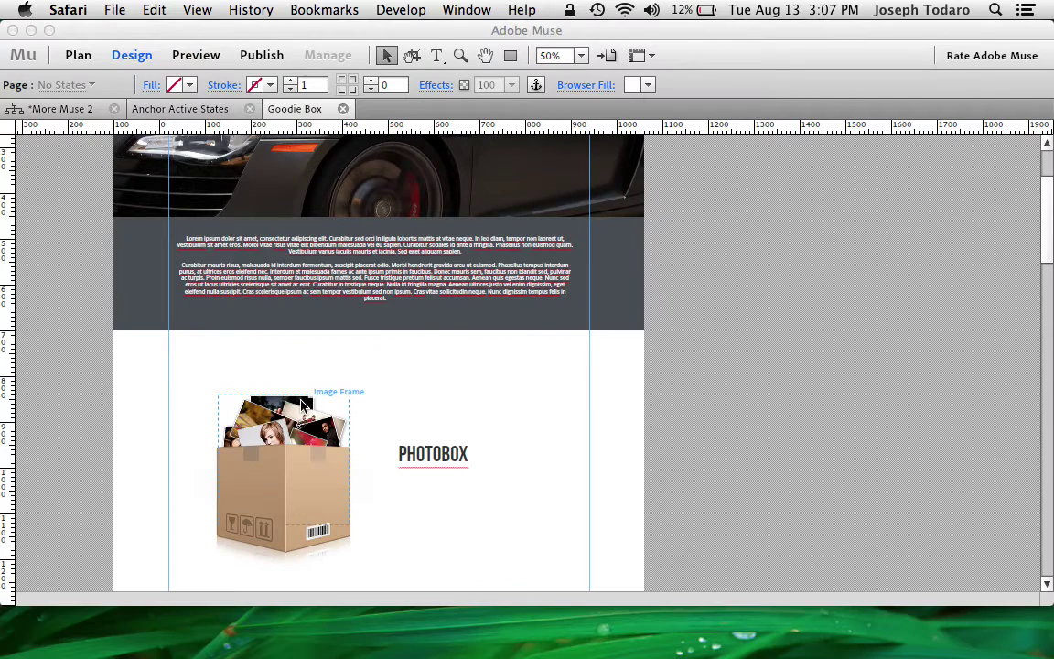
left_click(295, 393)
left_click_drag(295, 393, 296, 303)
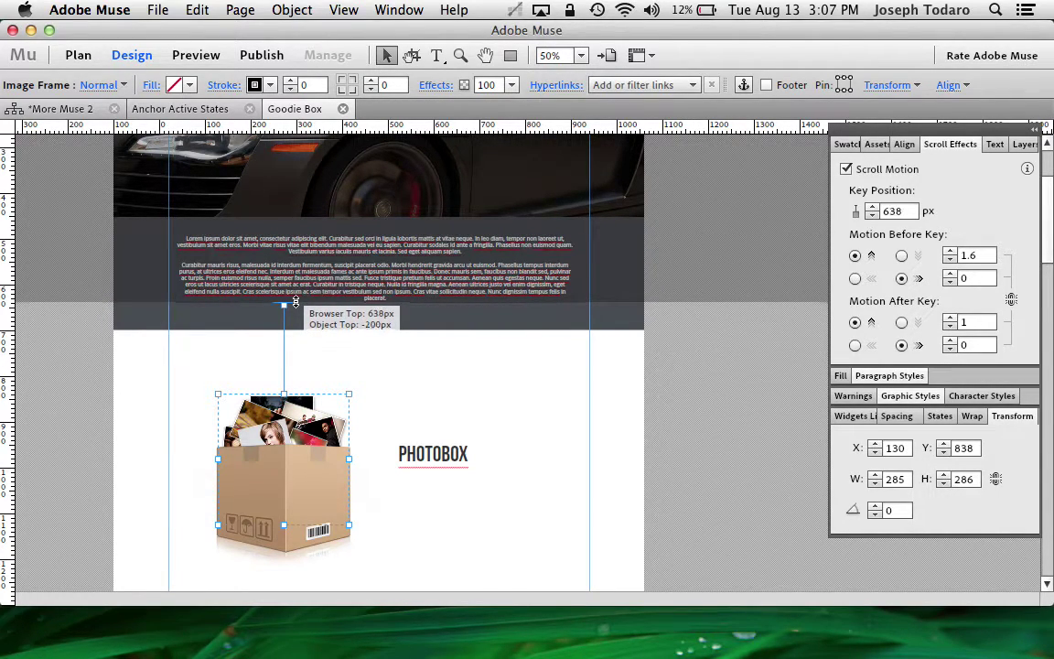
left_click_drag(295, 302, 294, 304)
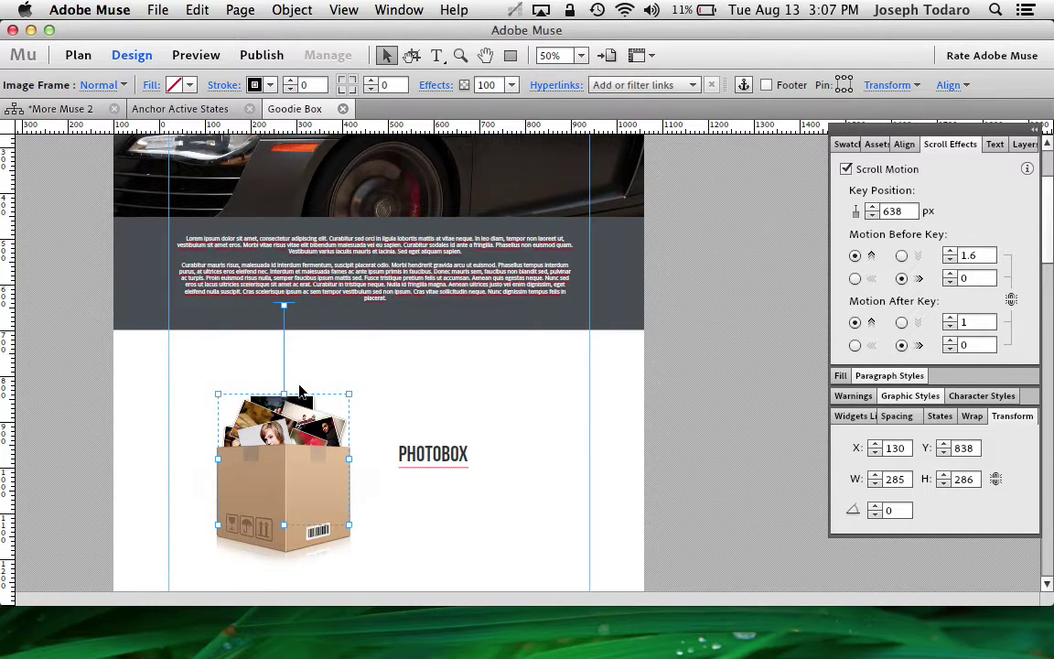
left_click(375, 386)
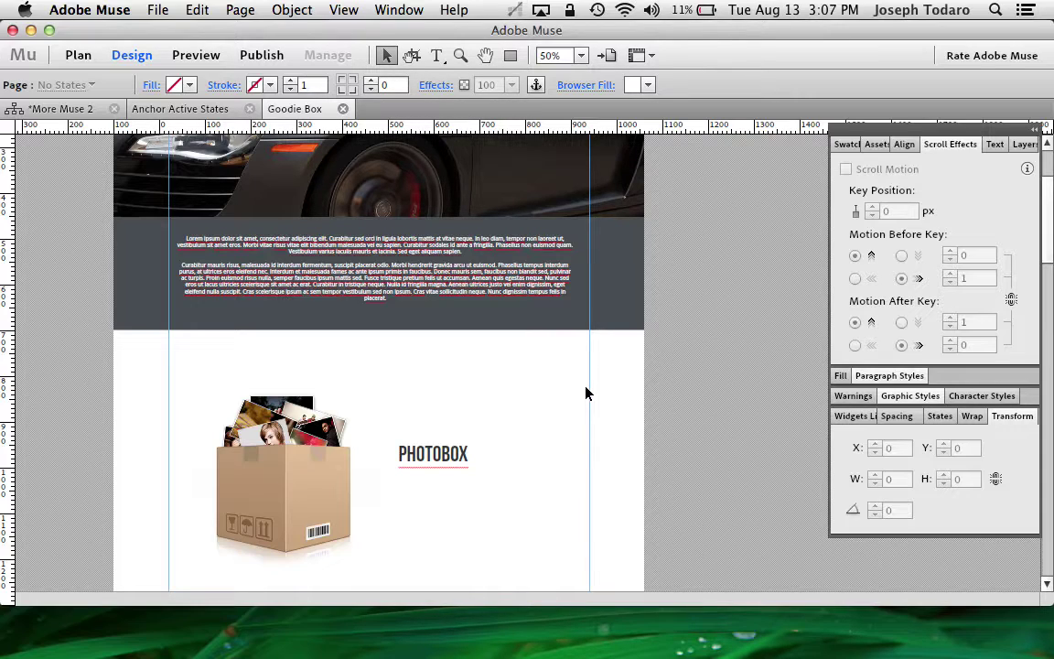
left_click(302, 404)
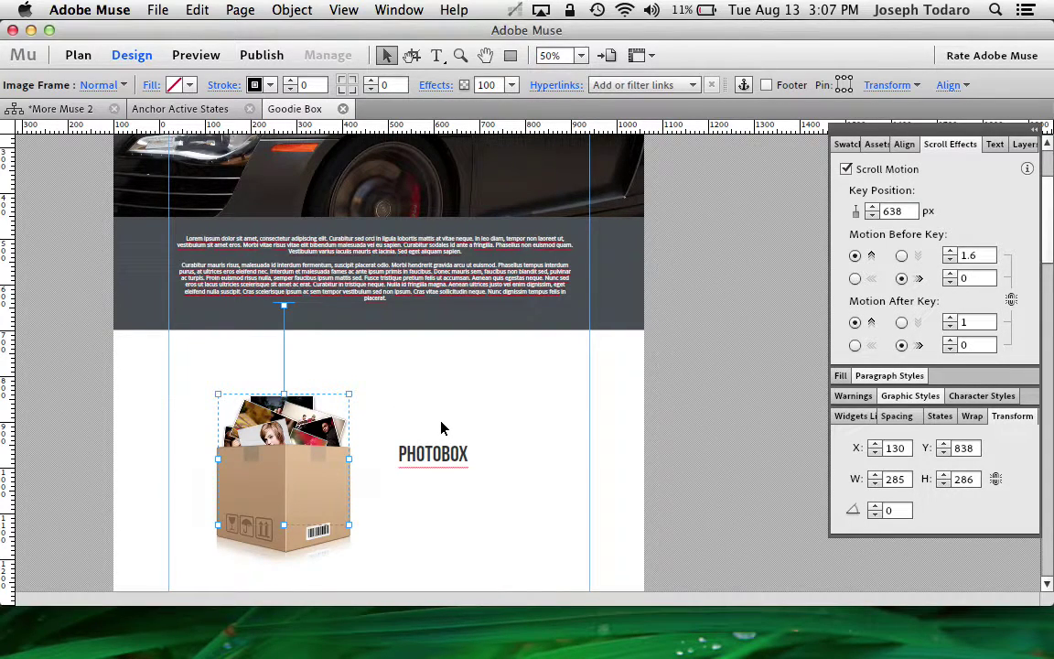